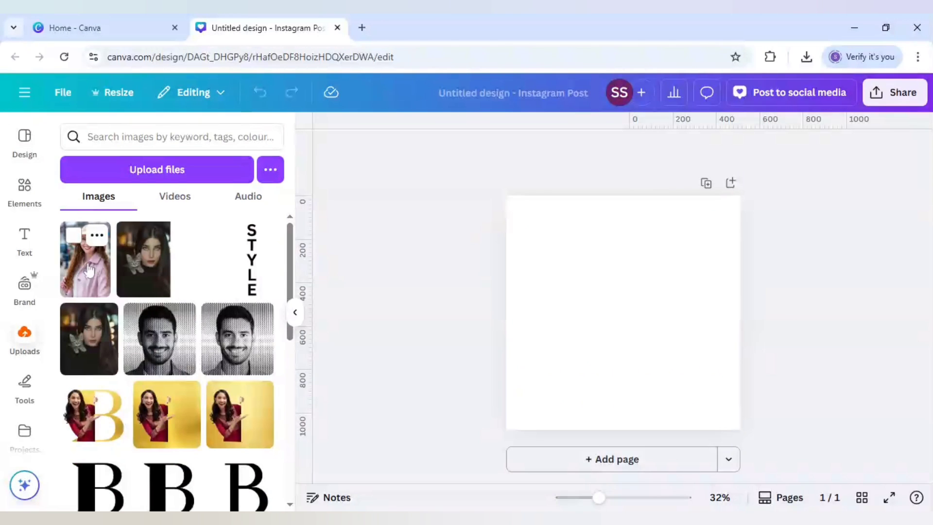
Place the uploaded photo of the woman in the hat on the page and enlarge it to fill the page with the whole hat in frame
click(88, 270)
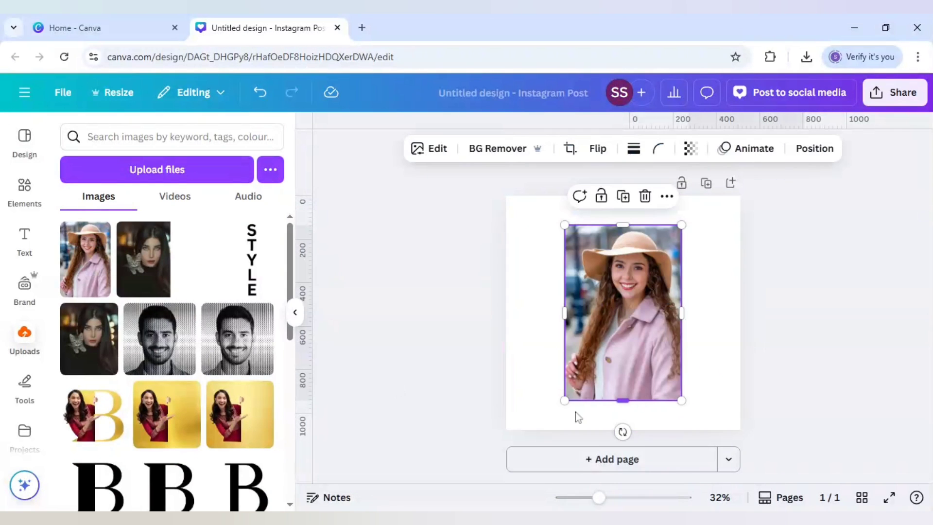
drag(565, 401, 466, 500)
drag(607, 411, 647, 382)
drag(724, 197, 740, 168)
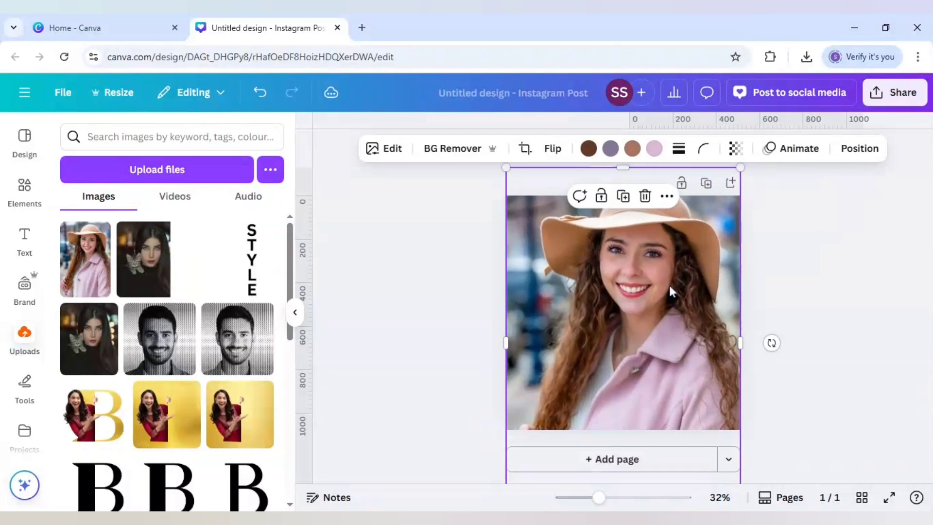
drag(670, 292, 666, 319)
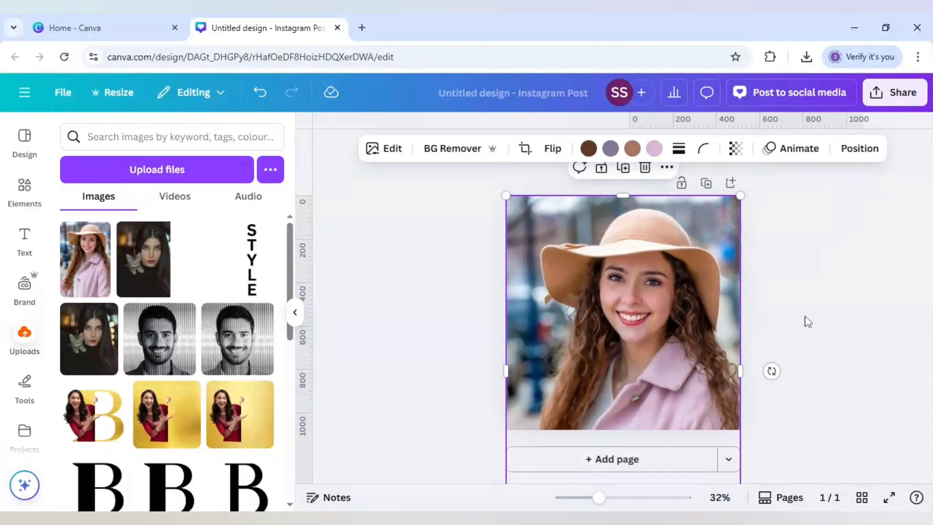
Remove the photo's background and apply the X-Pro + filter to it
click(441, 158)
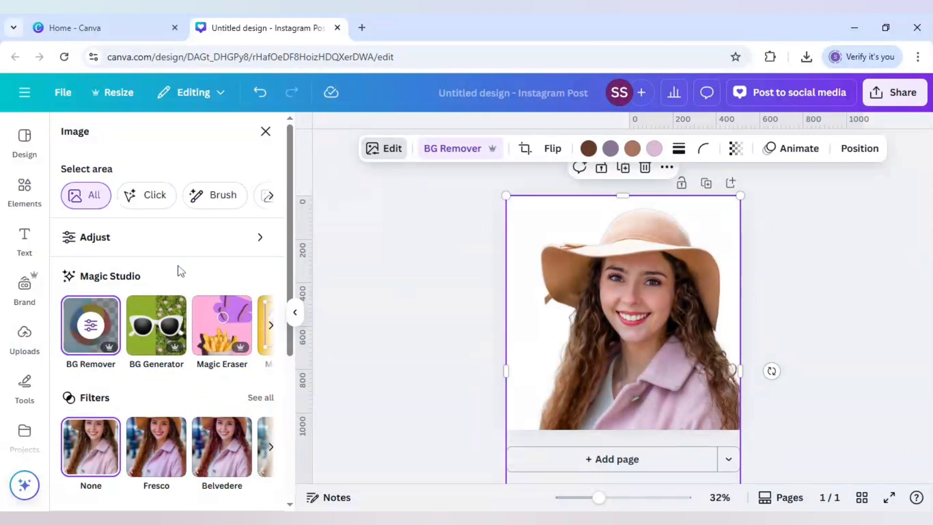
scroll(127, 342, down, 2)
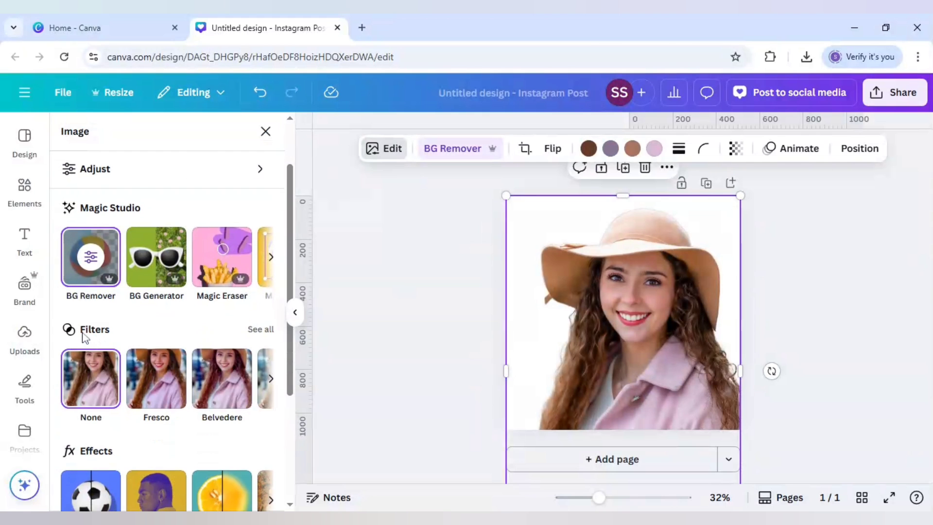
click(266, 332)
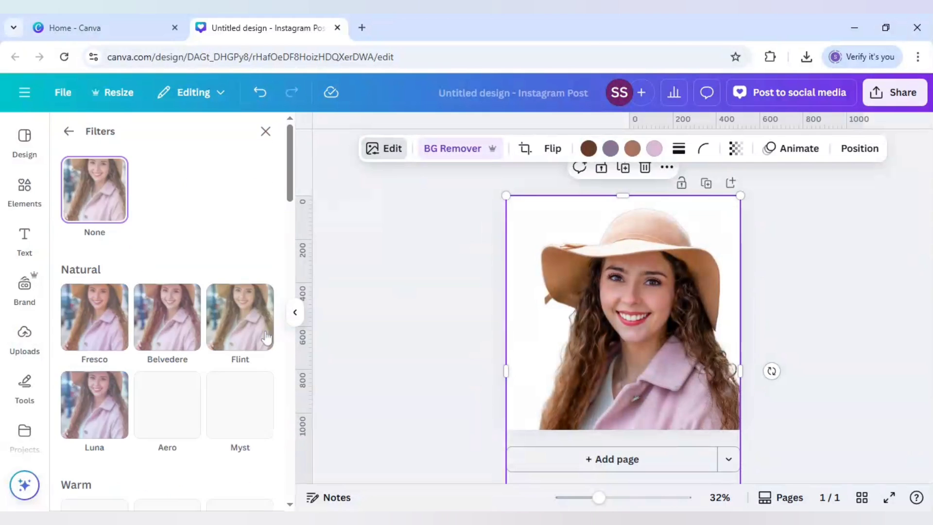
scroll(187, 279, down, 20)
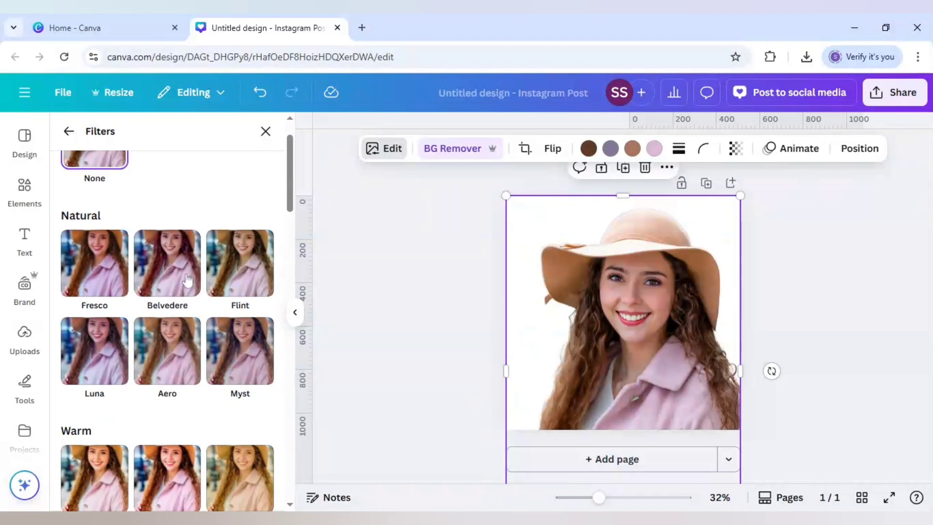
scroll(187, 280, down, 2)
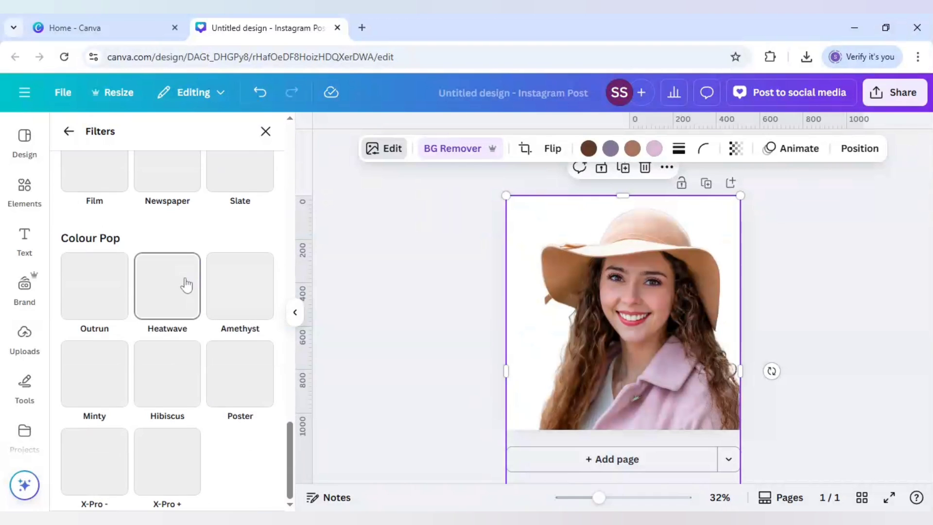
click(167, 461)
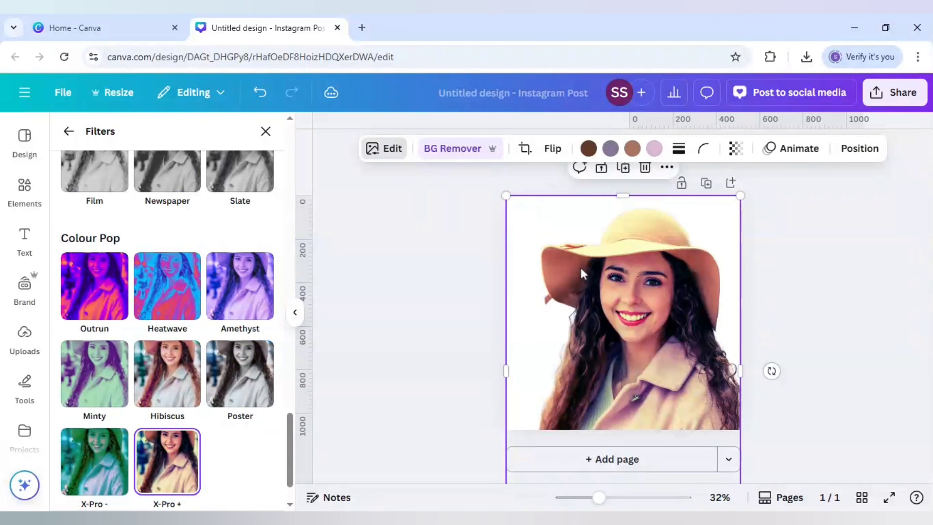
Search the elements for "dotted halftone" and show all matching graphics
click(33, 194)
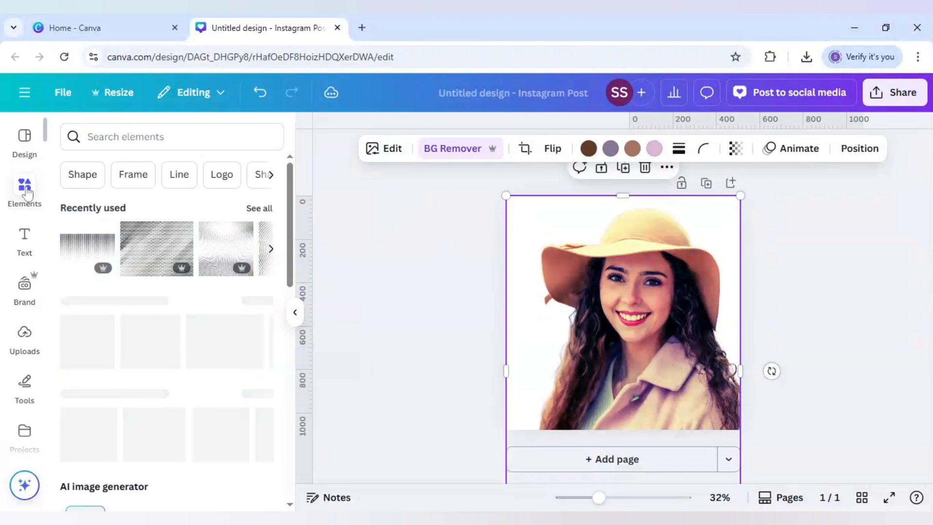
click(125, 137)
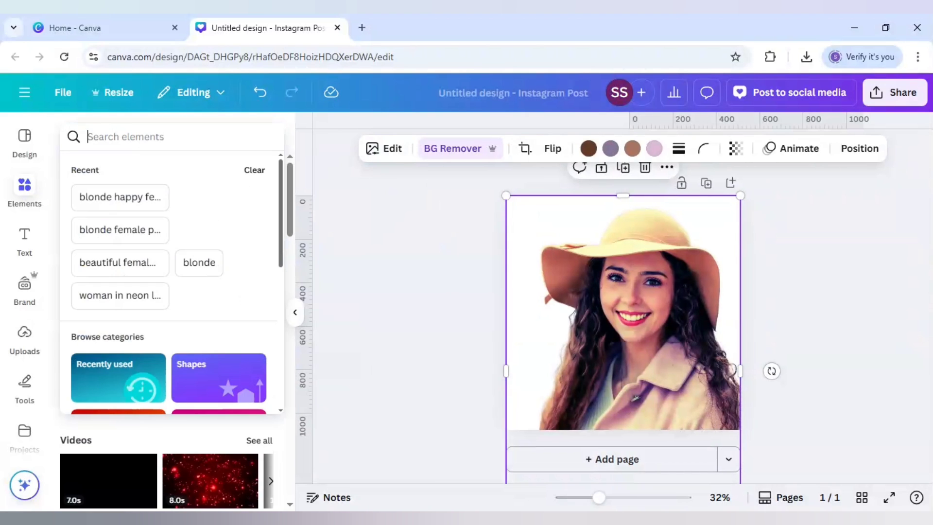
text(dotted h)
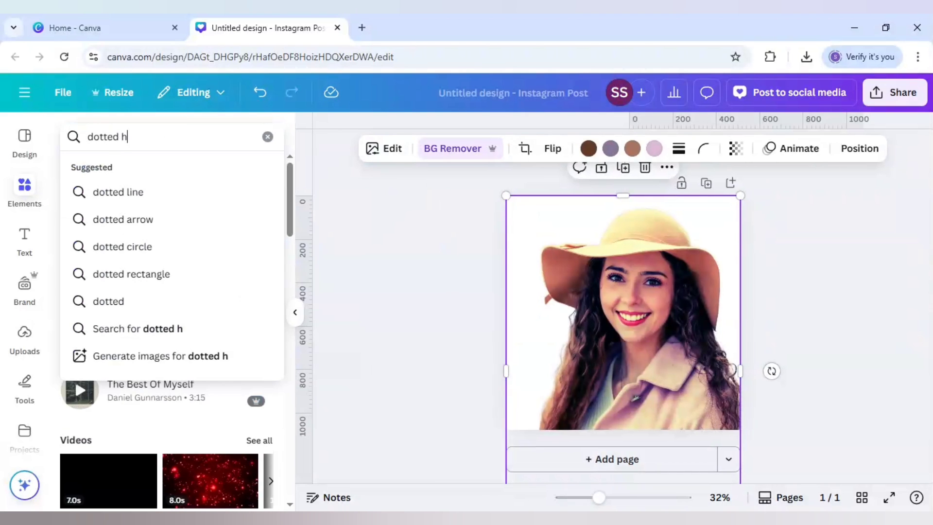
text(alftone)
key(Return)
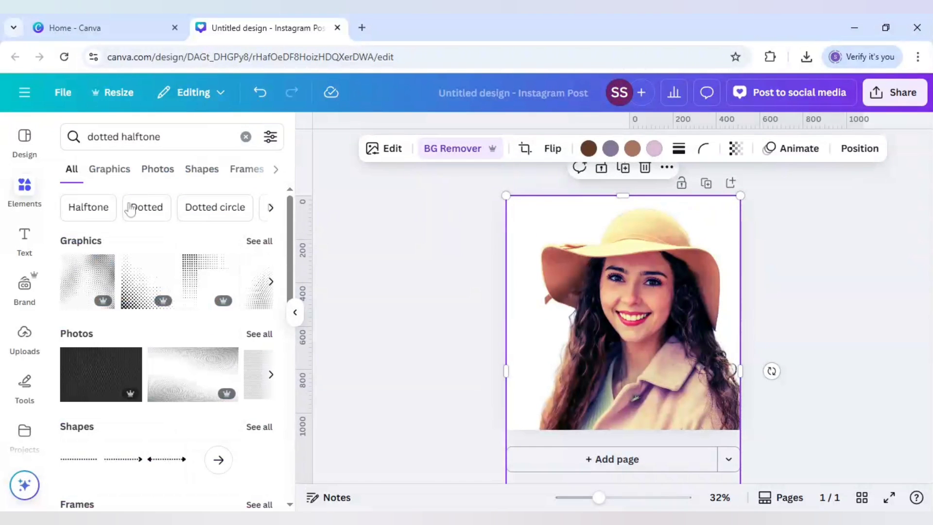
click(259, 242)
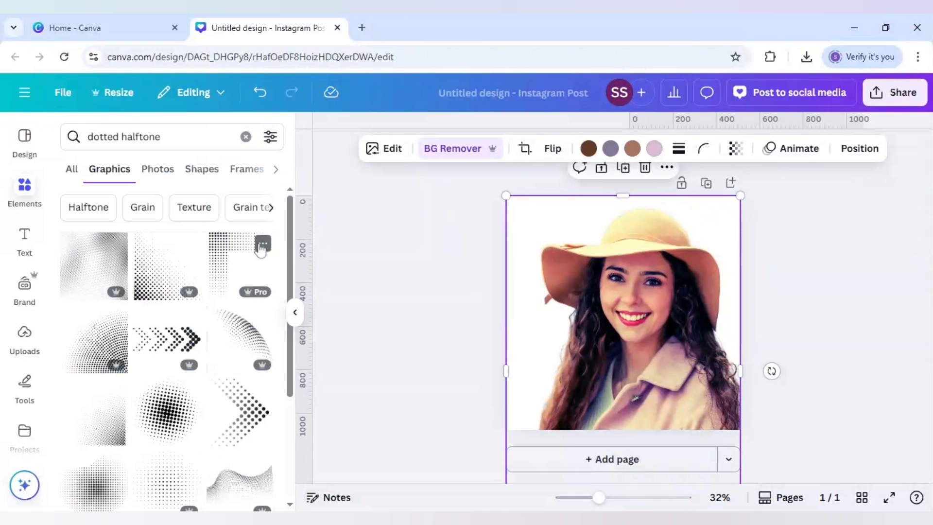
Add the wide halftone fade gradient graphic and enlarge it to span the page width over the photo's upper half
scroll(208, 267, down, 5)
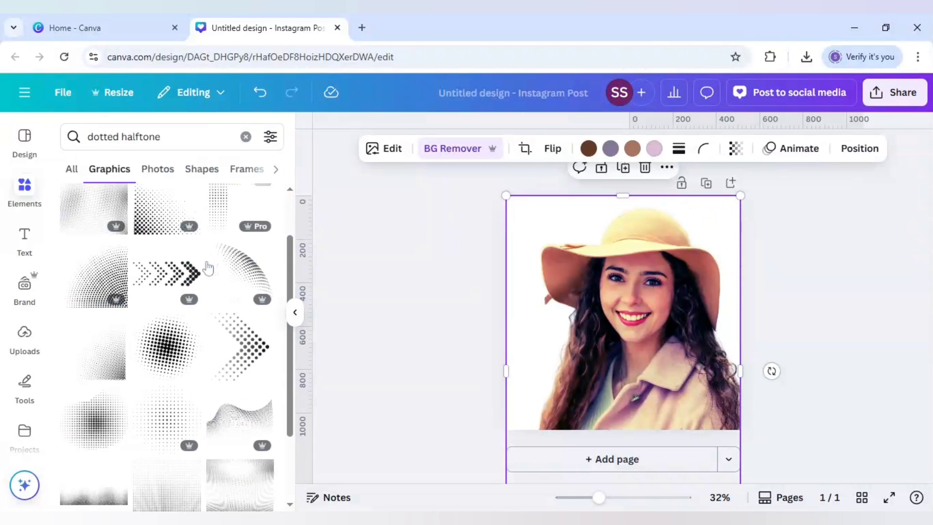
scroll(208, 267, down, 1)
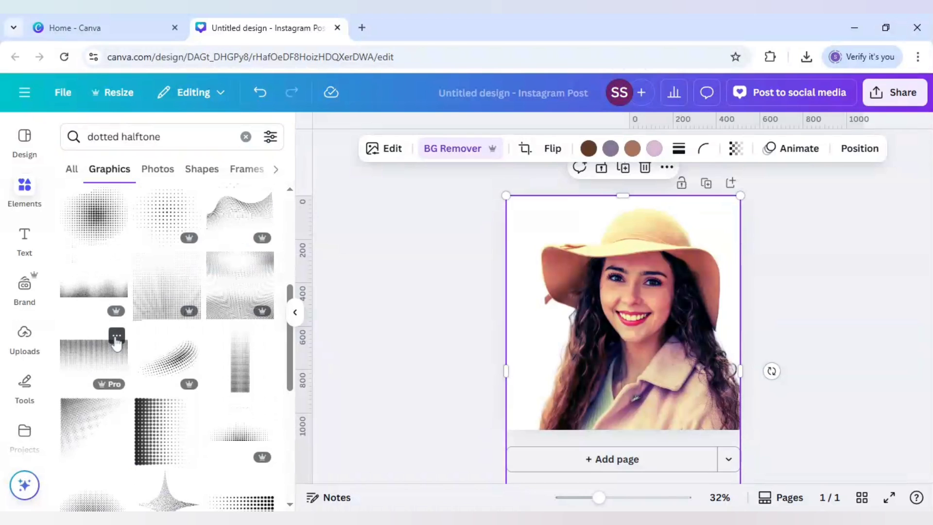
click(117, 336)
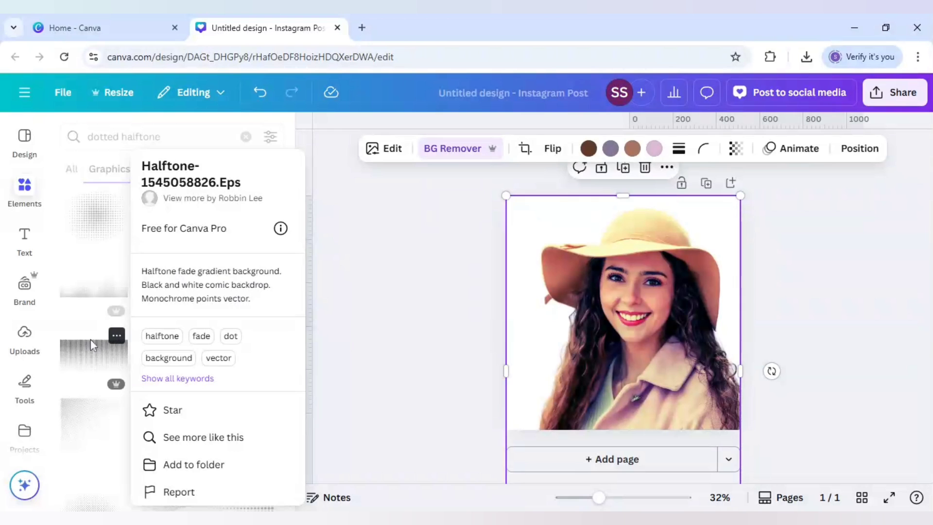
click(80, 354)
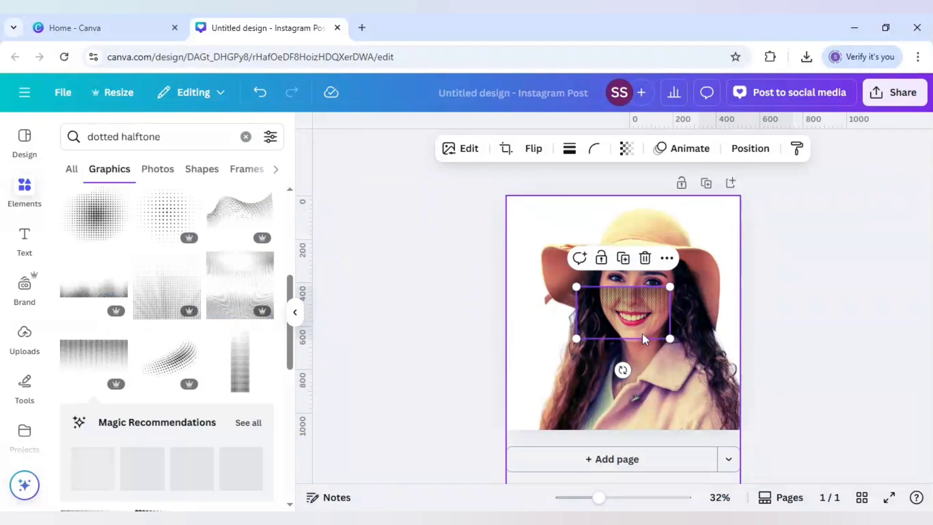
drag(637, 316, 752, 332)
Place a copy of the halftone graphic over the photo's lower half and flip it vertically so the dots fade toward the face
drag(652, 294, 640, 386)
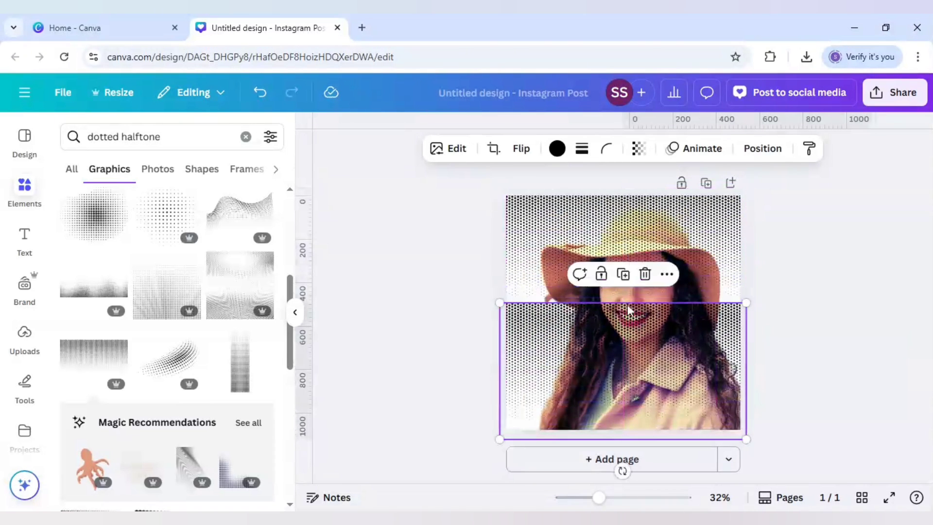
click(521, 148)
click(521, 214)
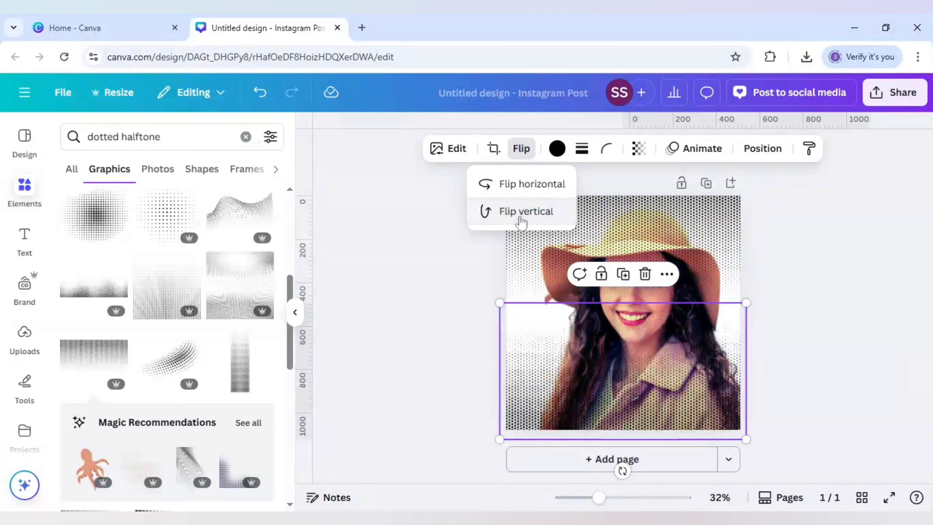
drag(616, 355, 618, 358)
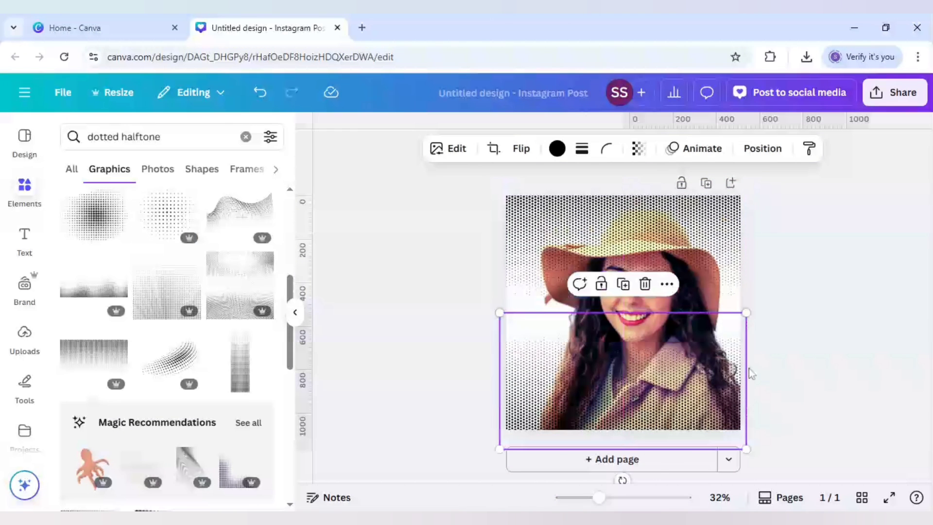
click(817, 421)
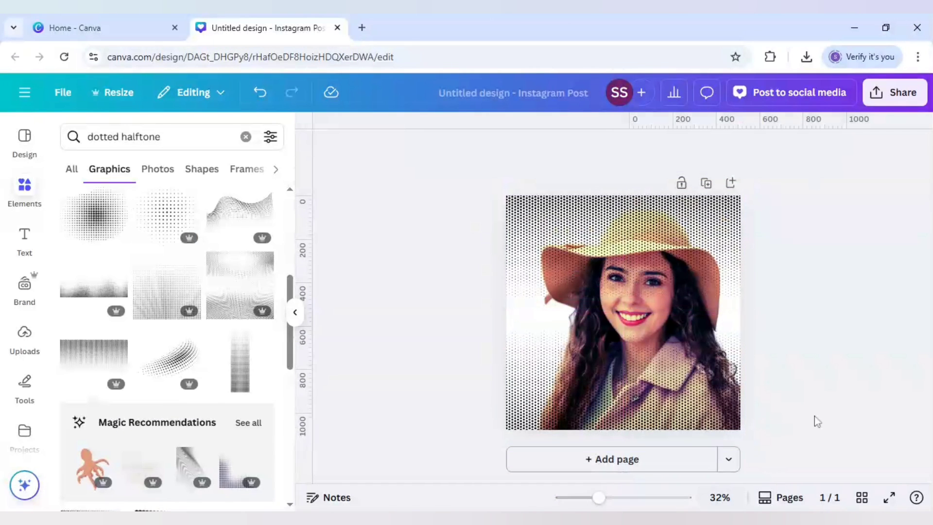
Nudge the upper halftone graphic slightly upward over the face
click(612, 500)
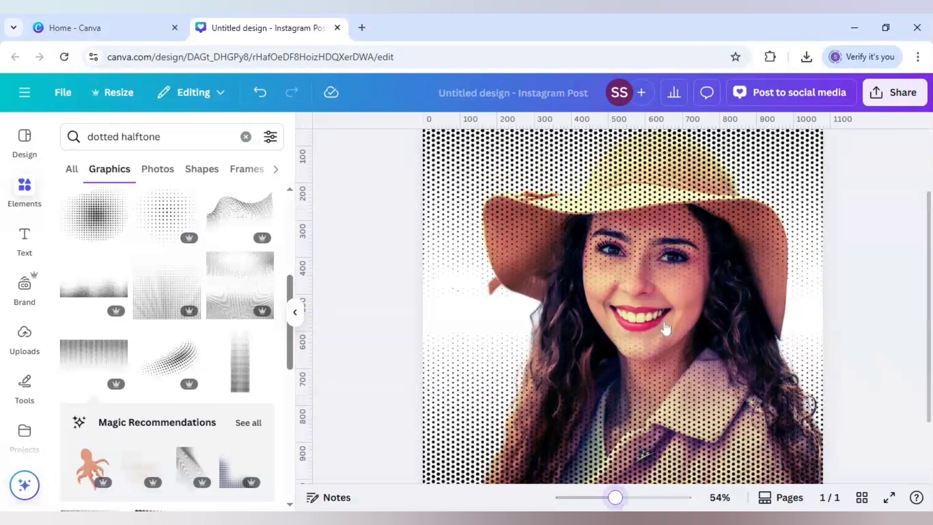
click(656, 282)
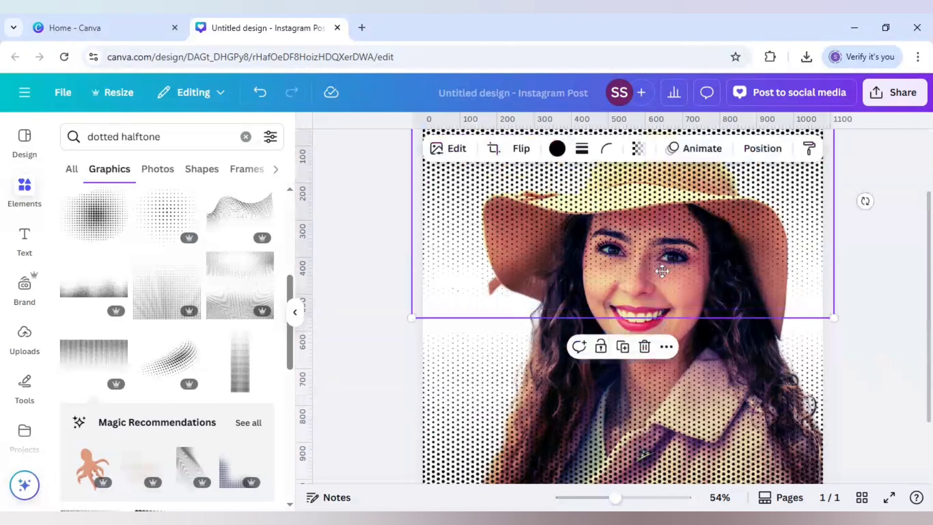
drag(662, 281, 661, 261)
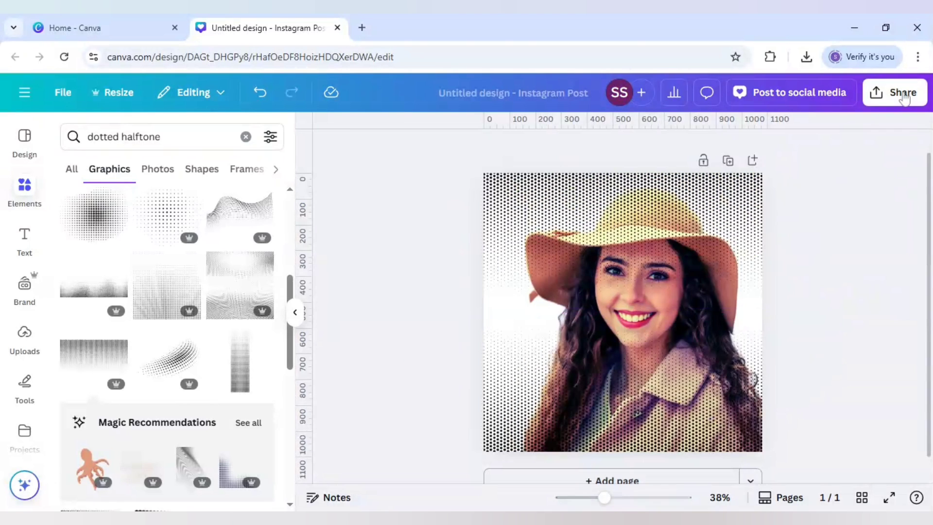
Download the halftone design as a PNG
click(902, 98)
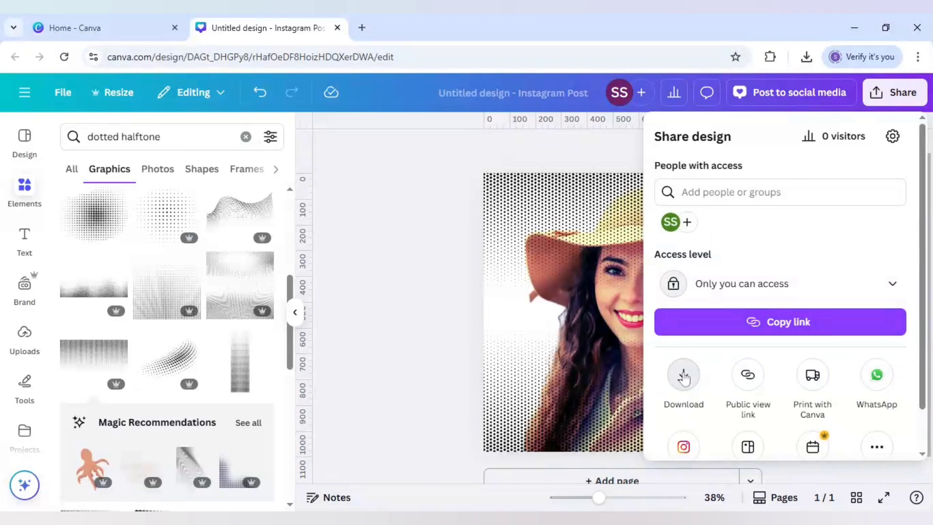
click(683, 374)
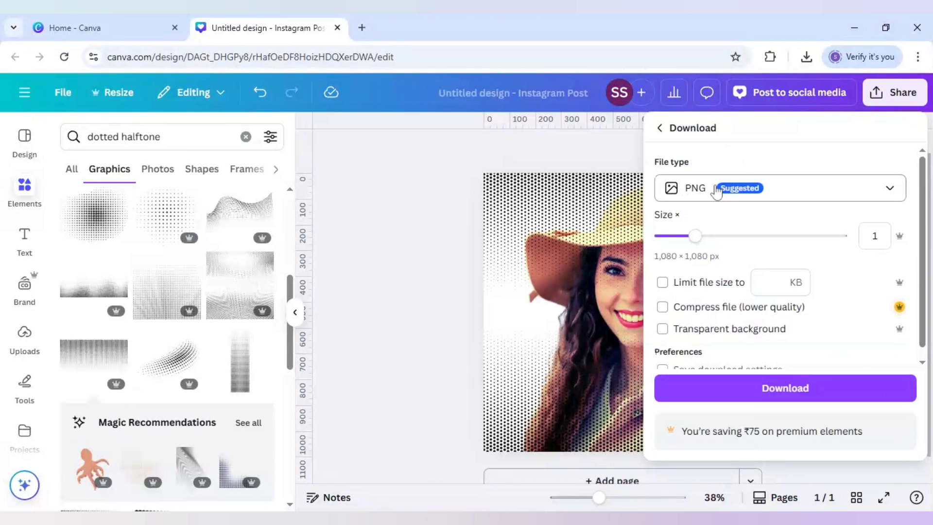
click(755, 396)
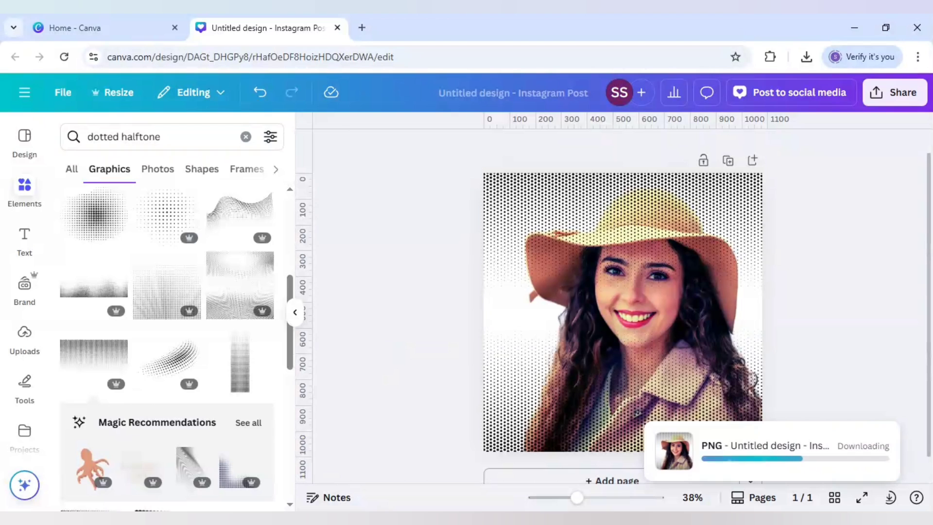
Add a second page, paste the exported halftone image onto it and scale it to fill the page
click(701, 479)
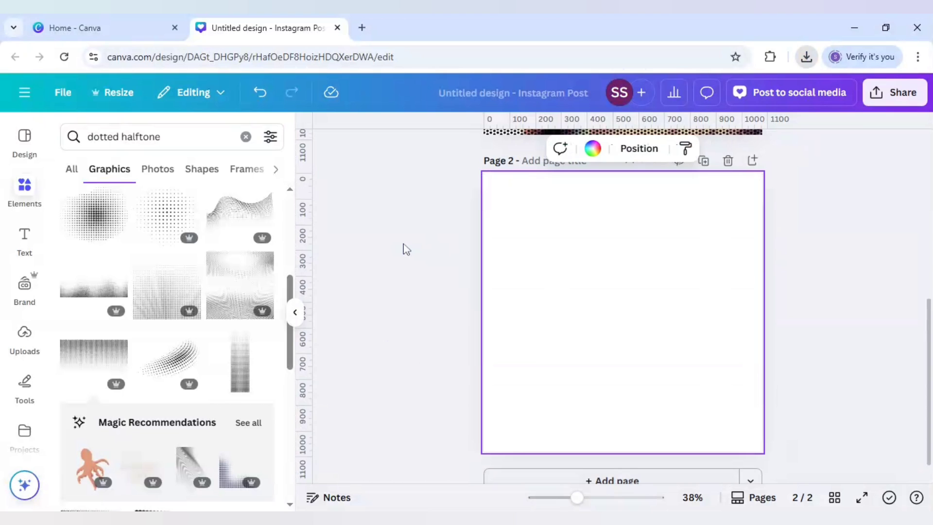
key(ctrl+v)
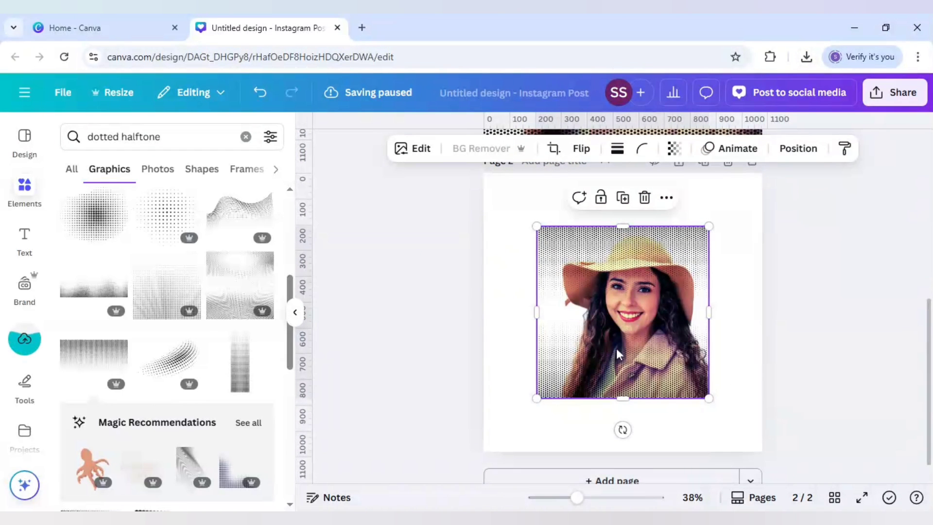
drag(615, 348, 560, 292)
drag(721, 418, 761, 450)
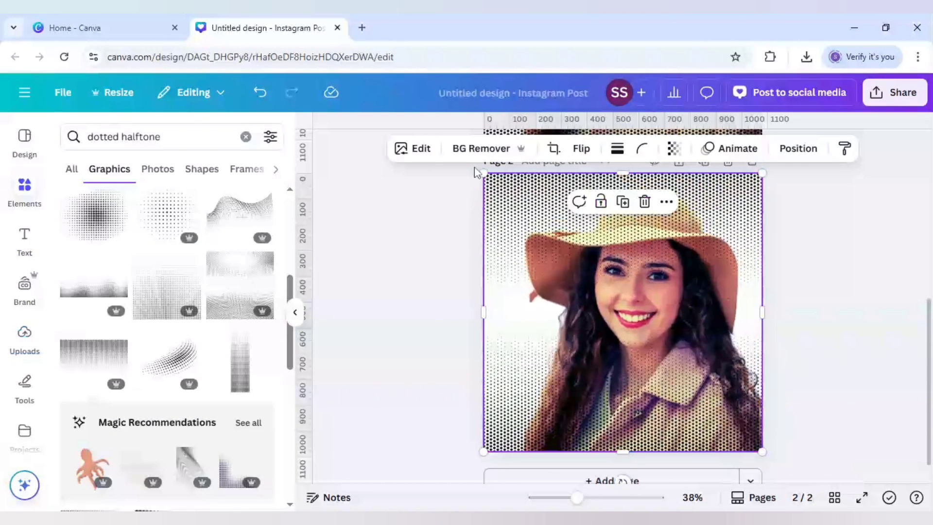
Remove the background of the image on page 2 and set the page's background colour to light blue #38b6ff
click(452, 148)
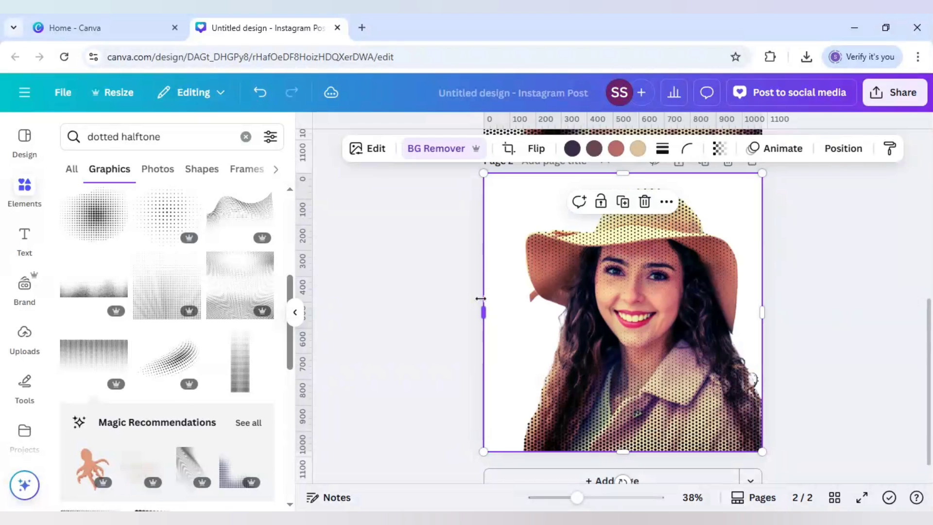
drag(480, 298, 495, 308)
click(490, 261)
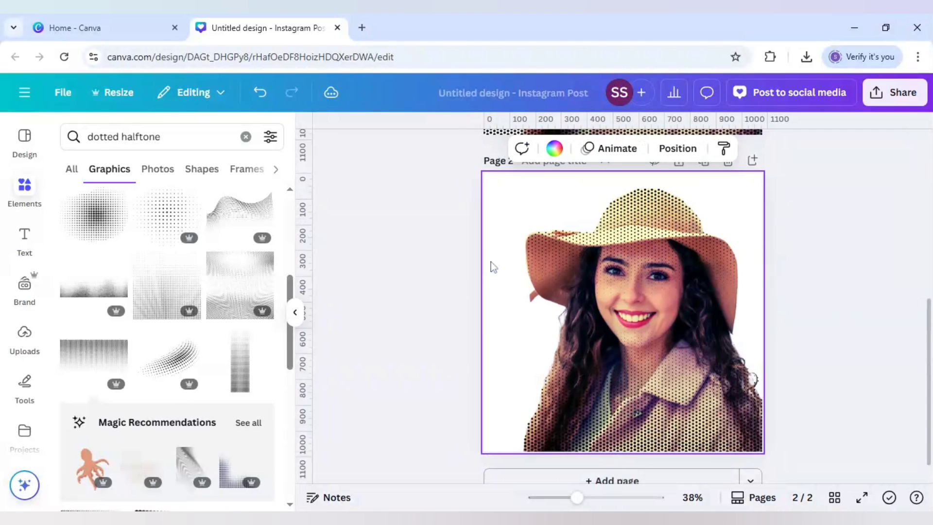
click(553, 148)
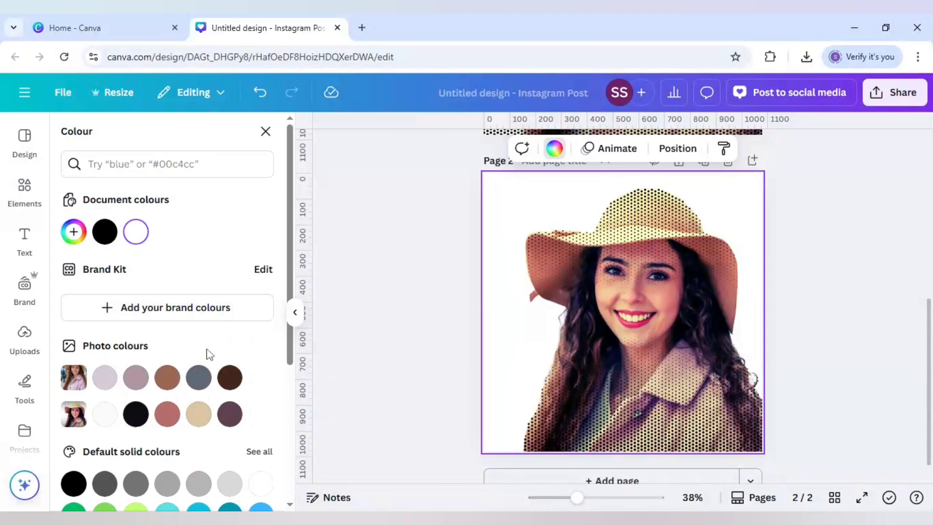
scroll(209, 353, down, 3)
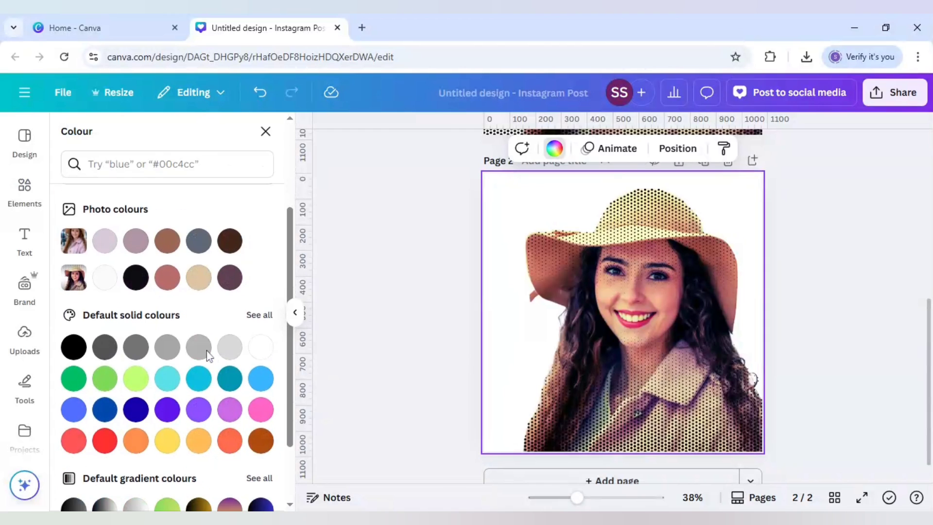
click(262, 384)
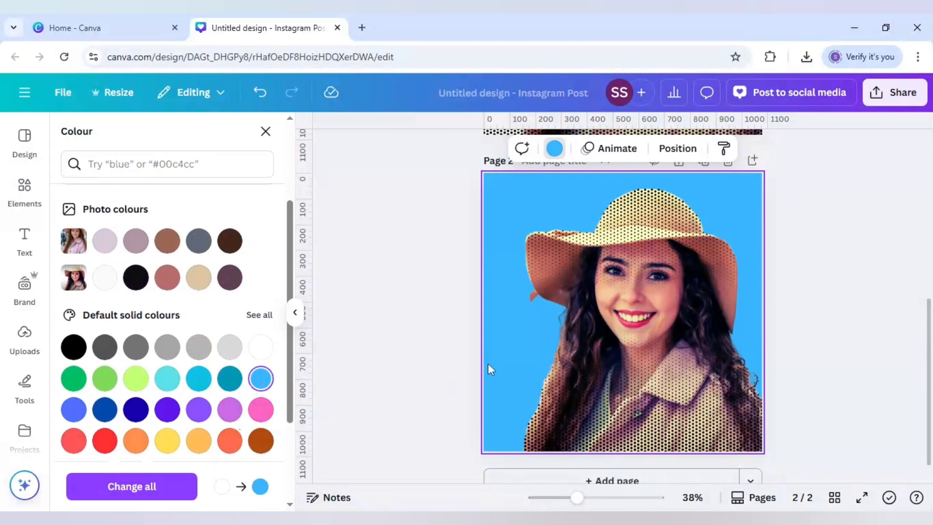
Apply the Outline shadow effect to the cut-out portrait on page 2 and set the outline colour to white
click(620, 321)
click(372, 149)
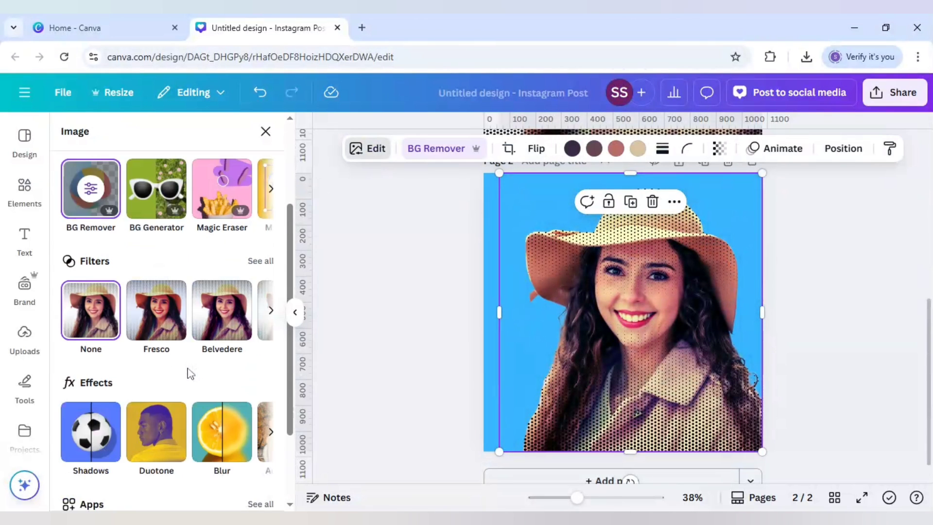
click(97, 437)
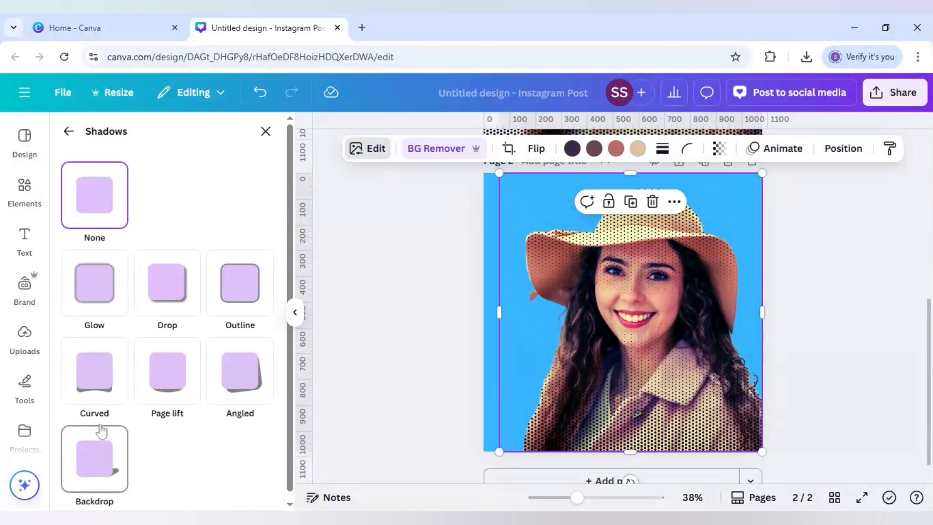
click(243, 298)
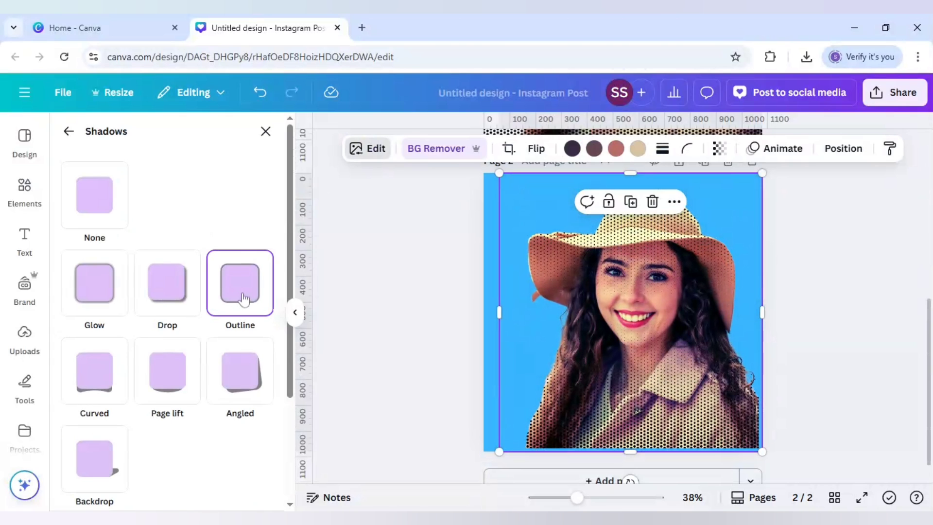
scroll(239, 368, down, 3)
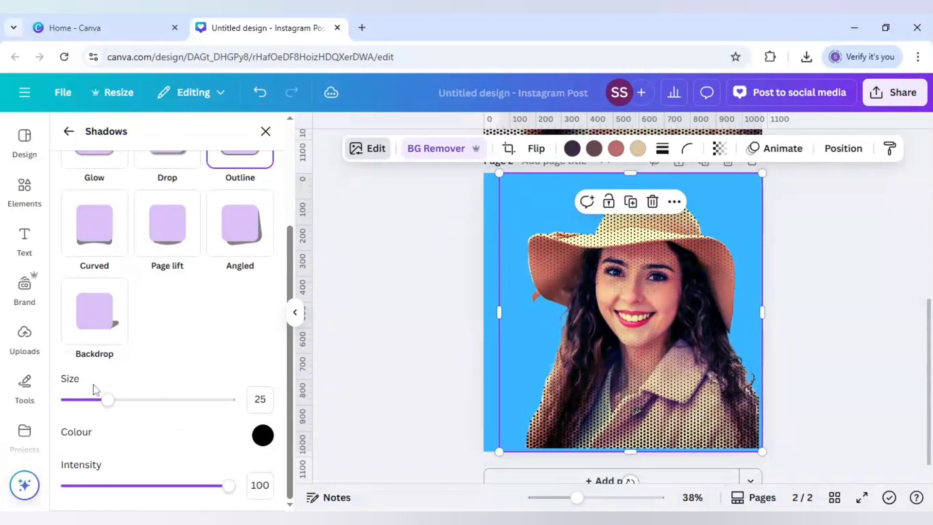
click(261, 435)
drag(266, 350, 263, 277)
Enlarge the outlined portrait slightly and reposition it so its bottom and right edges extend just past the page
click(617, 319)
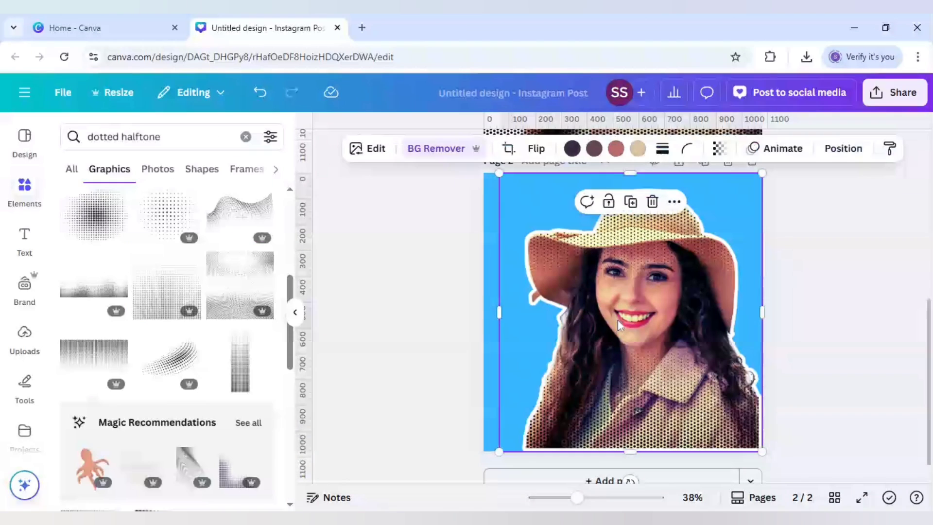
drag(497, 454, 492, 459)
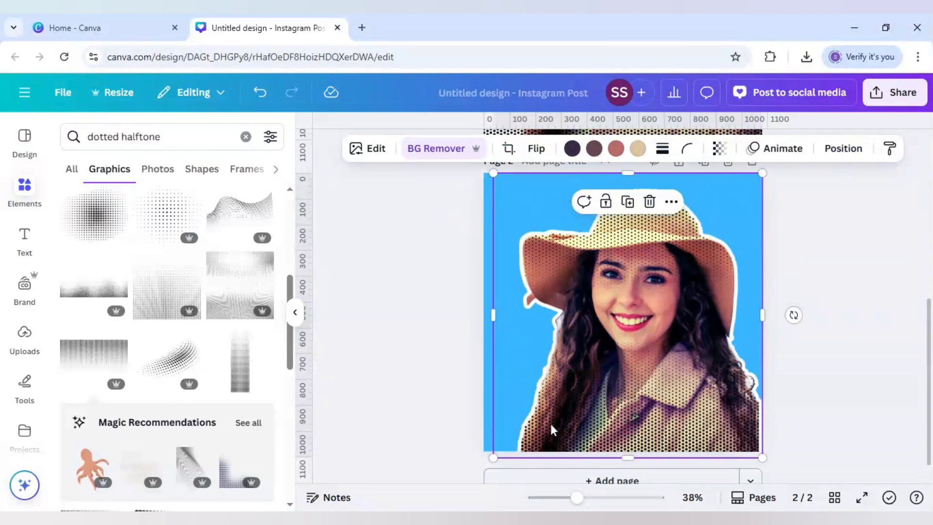
drag(550, 429, 557, 429)
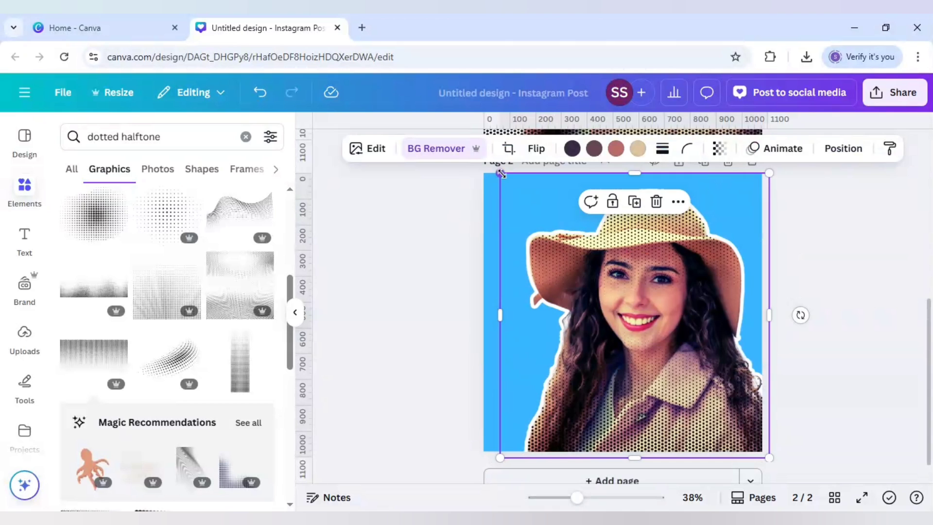
drag(500, 174, 493, 168)
drag(580, 308, 577, 309)
click(430, 314)
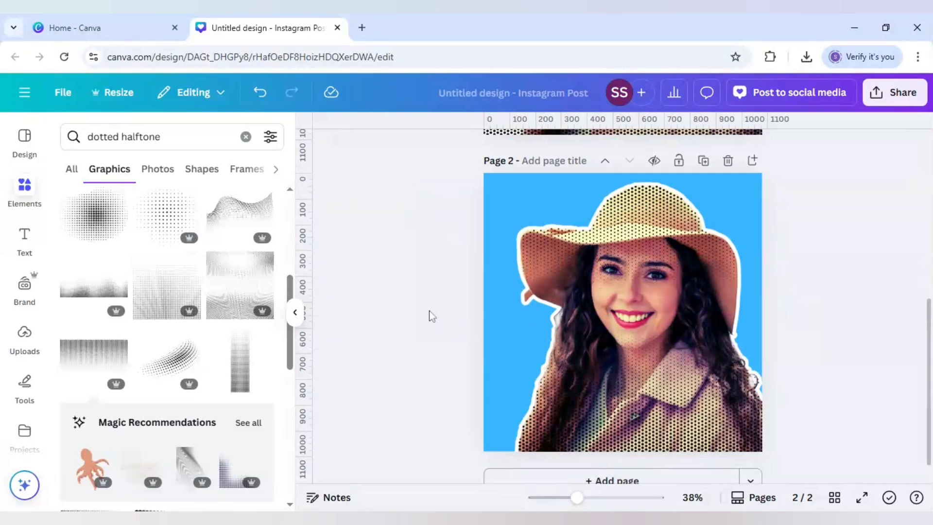